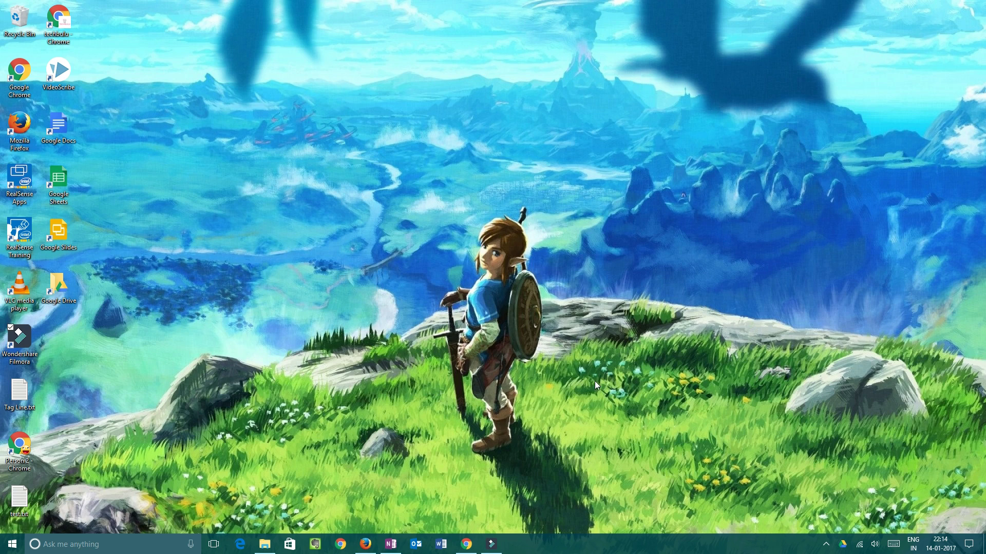
- View the TECH BULU channel's videos page on YouTube in Chrome and return to the desktop
{"action": "left_click", "coordinate": [475, 543]}
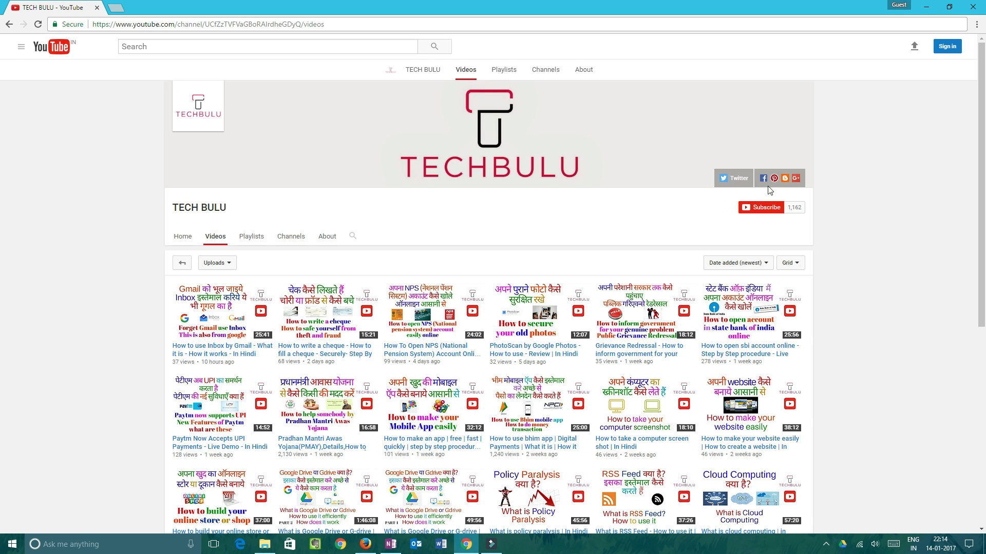
{"action": "left_click", "coordinate": [759, 225]}
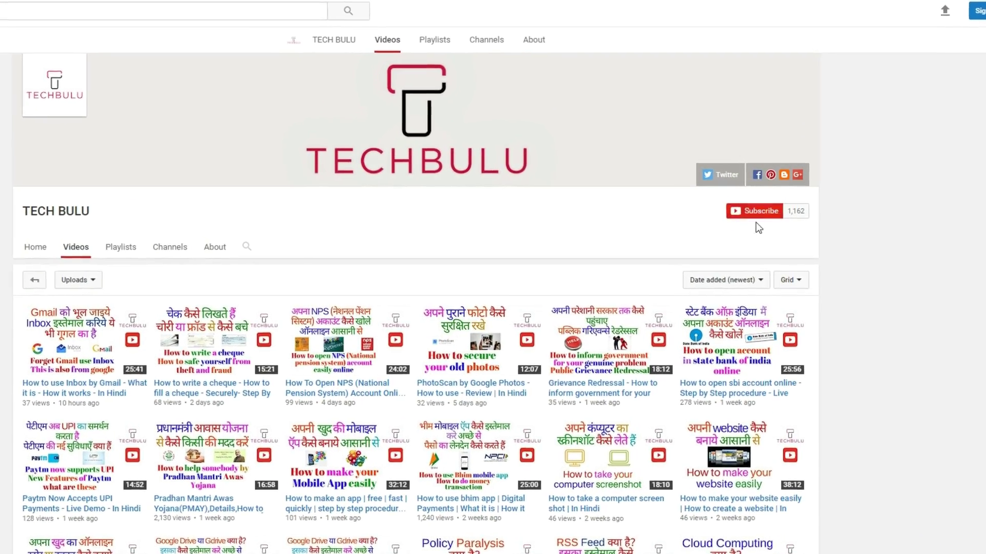
{"action": "left_click", "coordinate": [753, 232]}
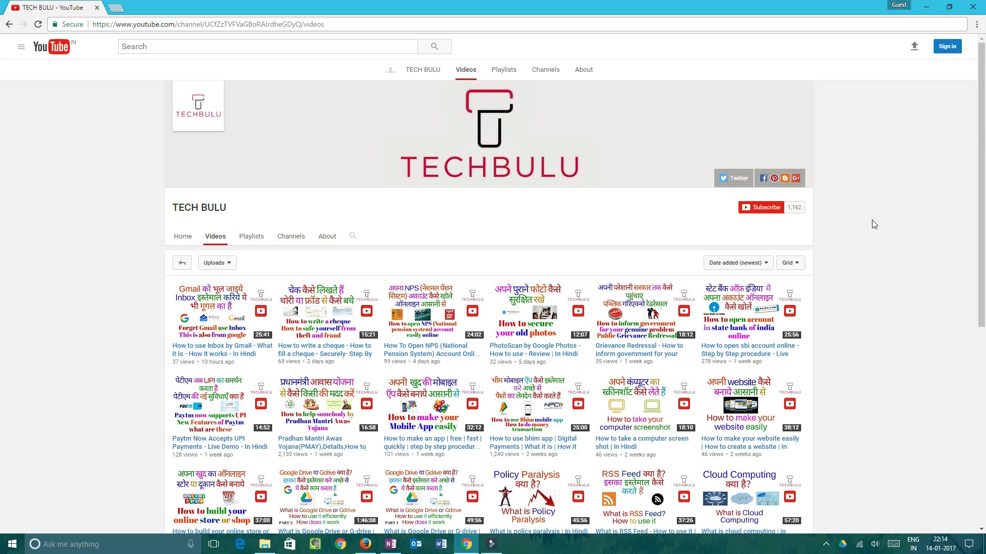
{"action": "key", "text": "super+d"}
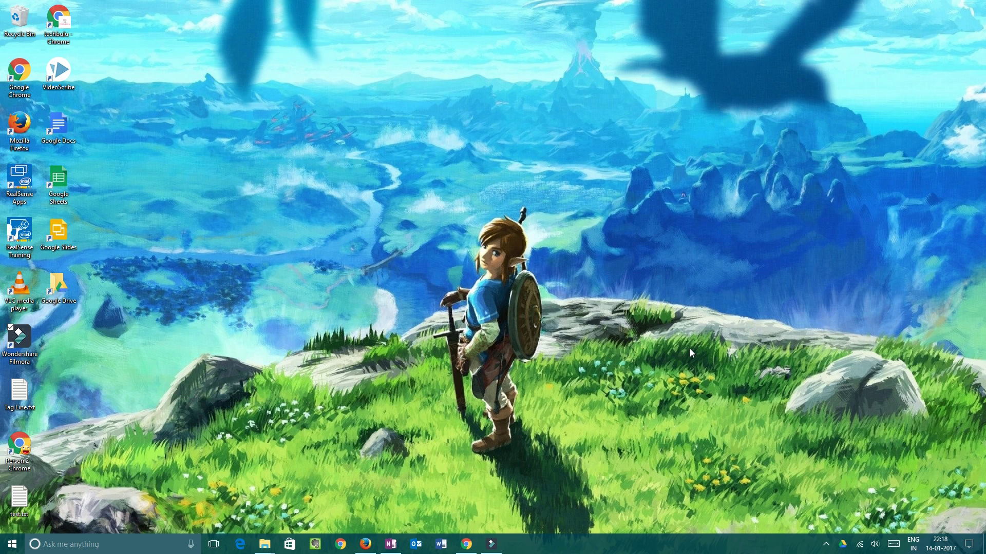
- Switch to Chrome and open google.com in a new tab
{"action": "left_click", "coordinate": [466, 544]}
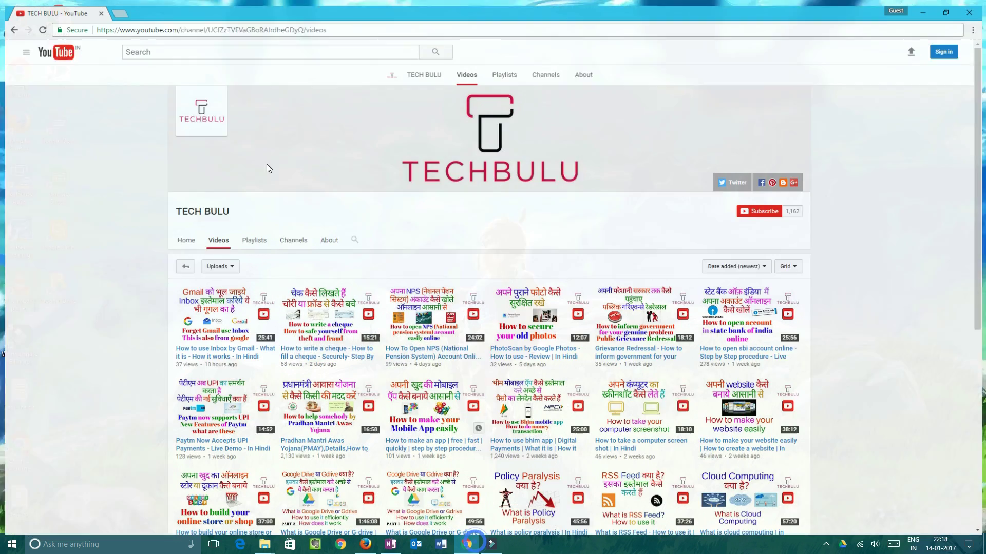
{"action": "left_click", "coordinate": [116, 9]}
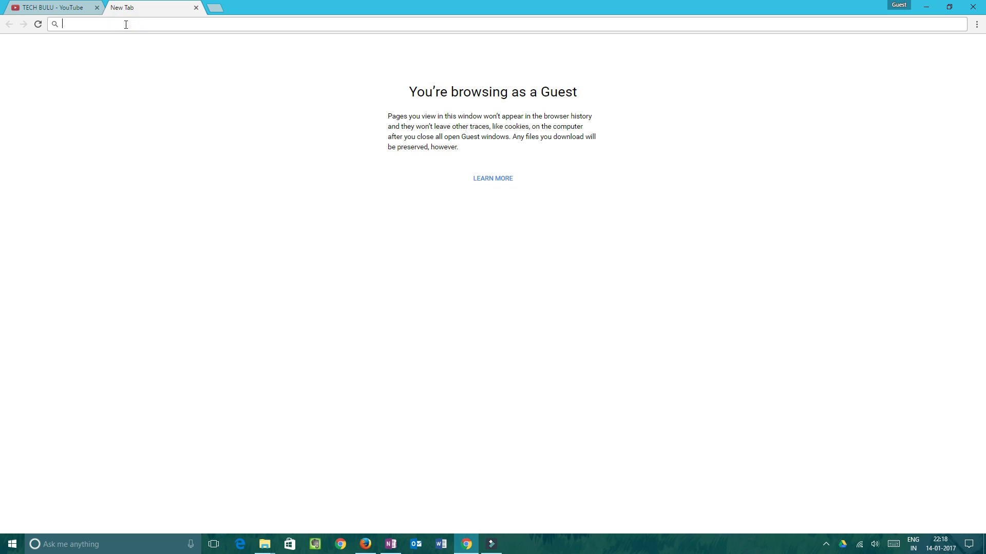
{"action": "type", "text": "google"}
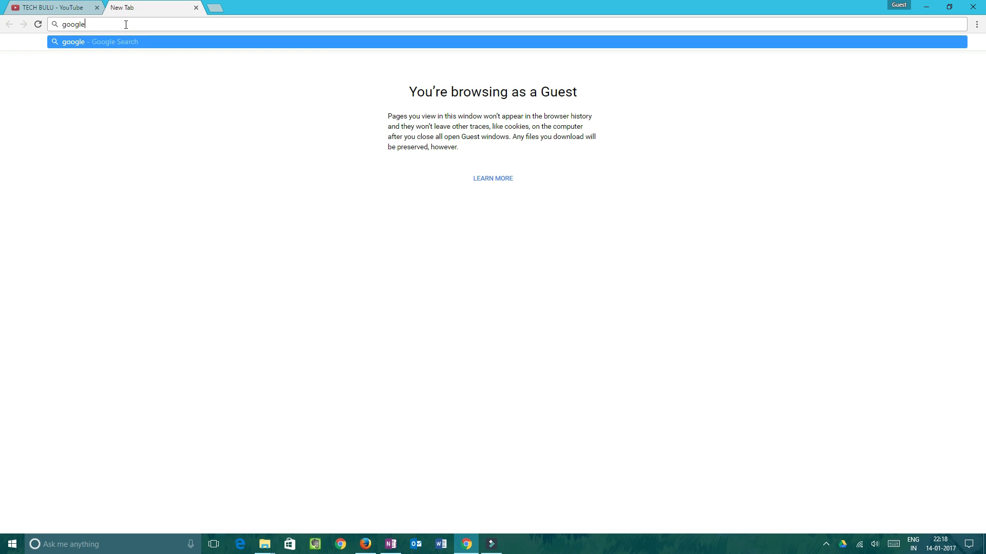
{"action": "type", "text": ".com"}
{"action": "key", "text": "Return"}
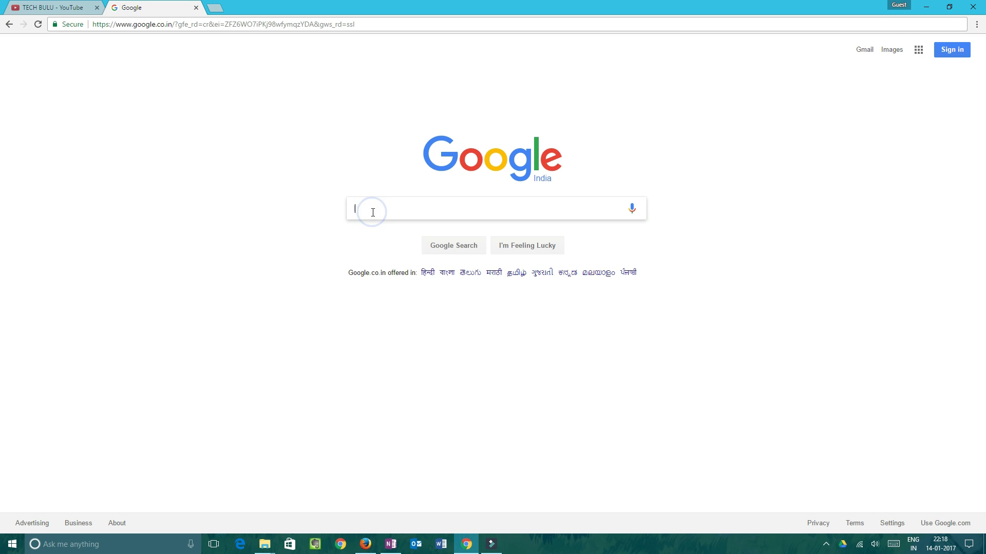
- Search Google for coverfox and open the Coverfox Insurance, India website
{"action": "type", "text": "cover"}
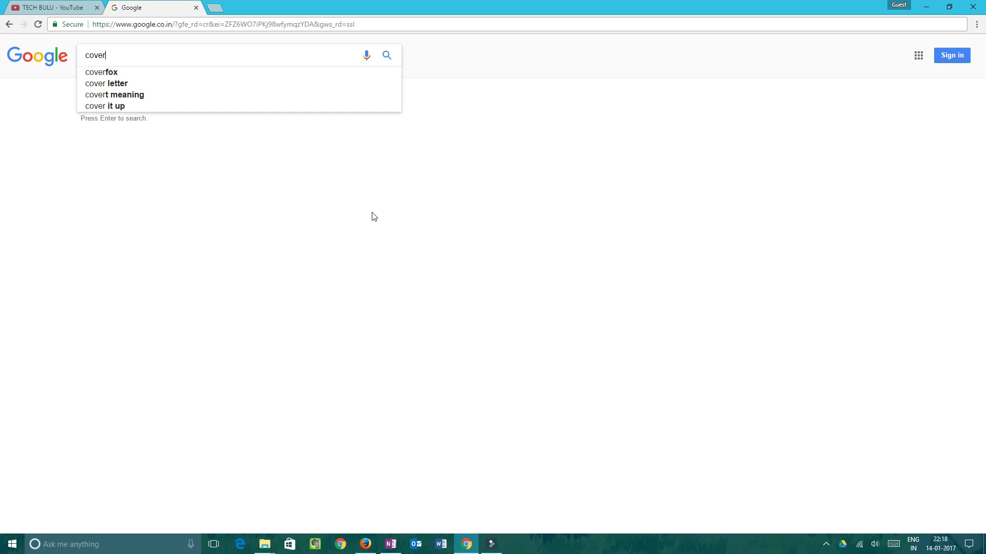
{"action": "type", "text": "fox"}
{"action": "key", "text": "Return"}
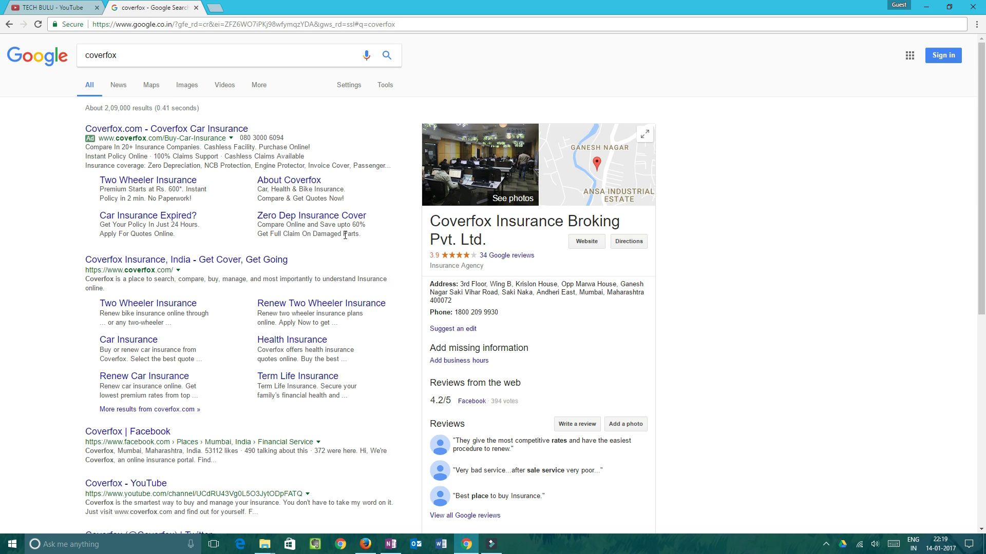
{"action": "left_click", "coordinate": [241, 262]}
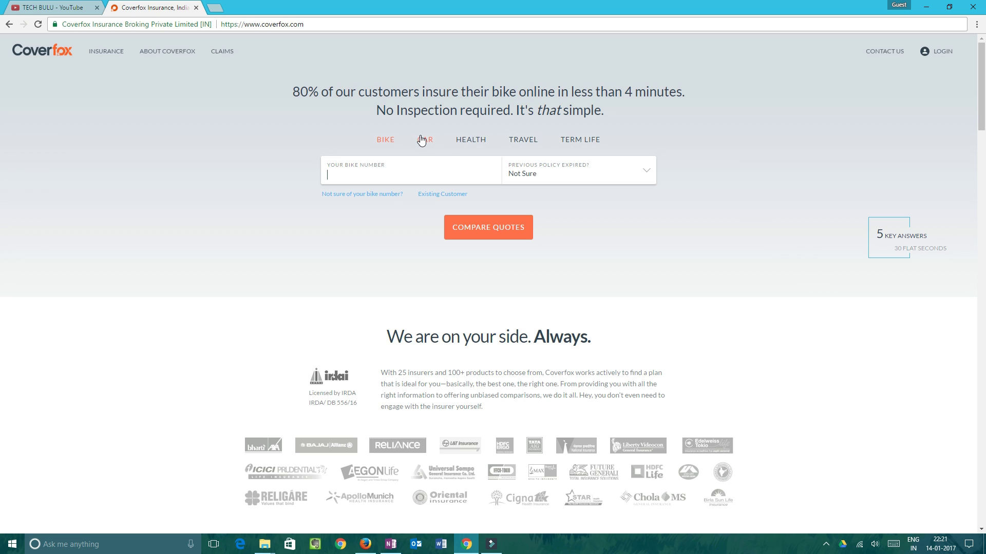
- Enter the bike's registration number, set the previous policy as expired with "I'm not sure when it expired", and compare quotes
{"action": "left_click", "coordinate": [389, 172]}
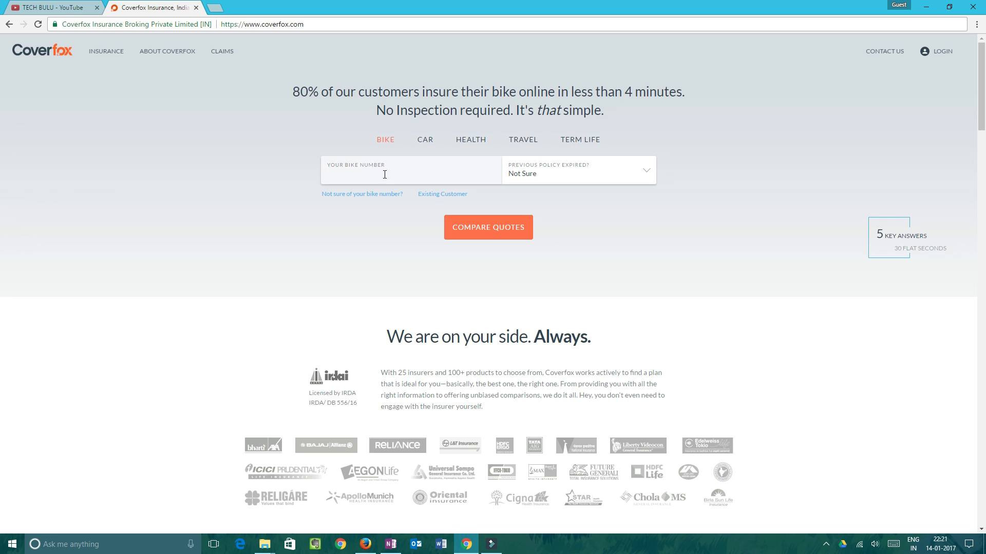
{"action": "left_click", "coordinate": [385, 175]}
{"action": "left_click", "coordinate": [383, 270]}
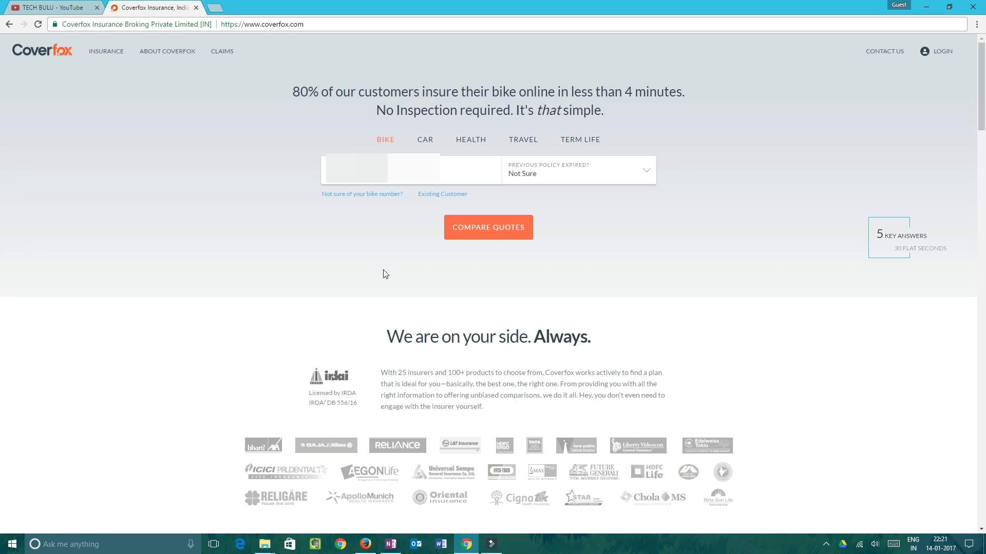
{"action": "left_click", "coordinate": [639, 170]}
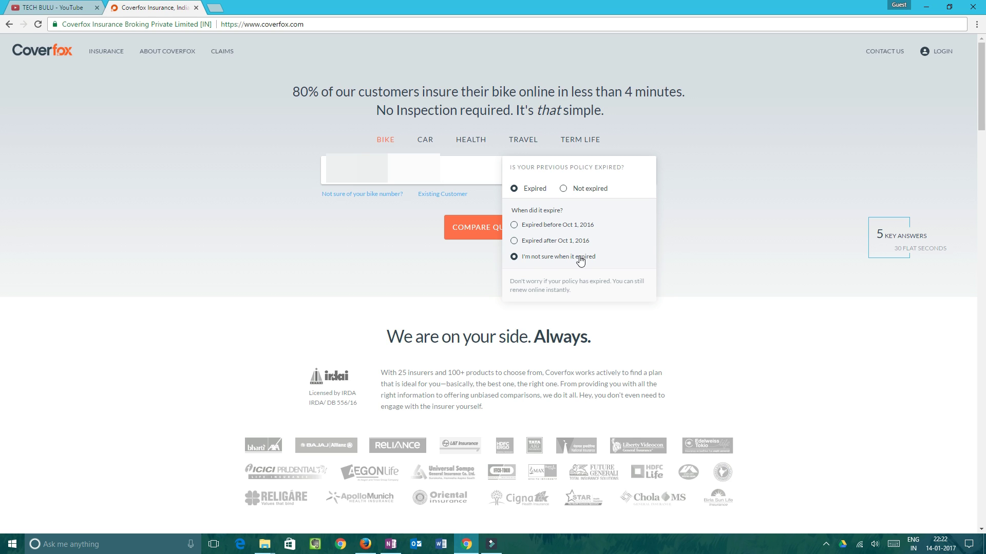
{"action": "left_click", "coordinate": [514, 257]}
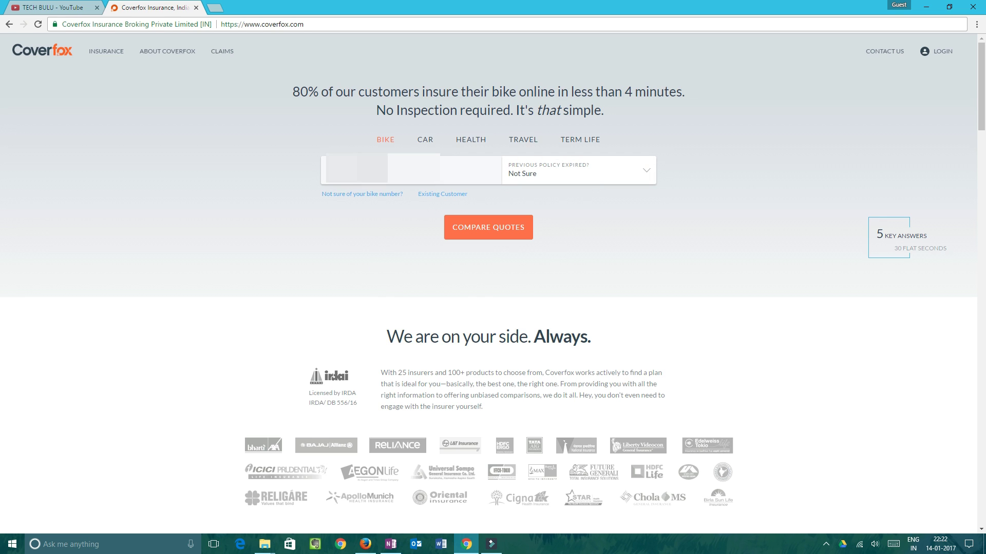
{"action": "left_click", "coordinate": [512, 234]}
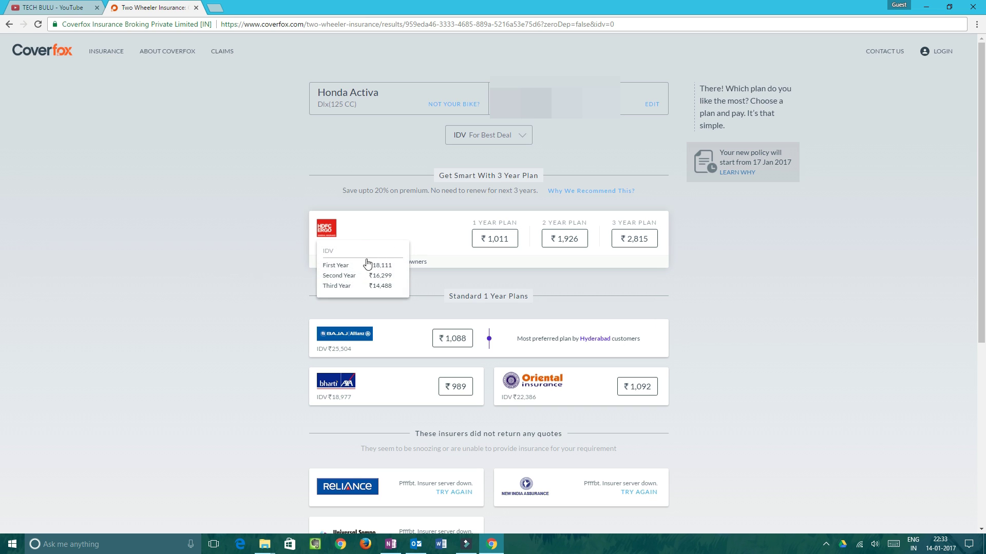
- Check the HDFC ERGO plan's yearly IDV breakdown and compare the insurers' quotes at an IDV of ₹25,504
{"action": "mouse_move", "coordinate": [362, 248]}
{"action": "left_click", "coordinate": [237, 226]}
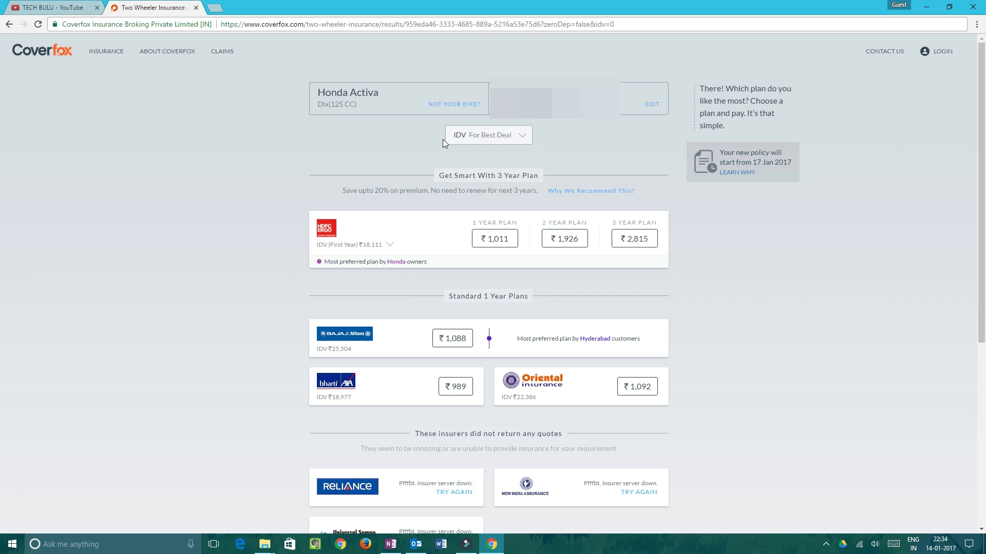
{"action": "double_click", "coordinate": [518, 137]}
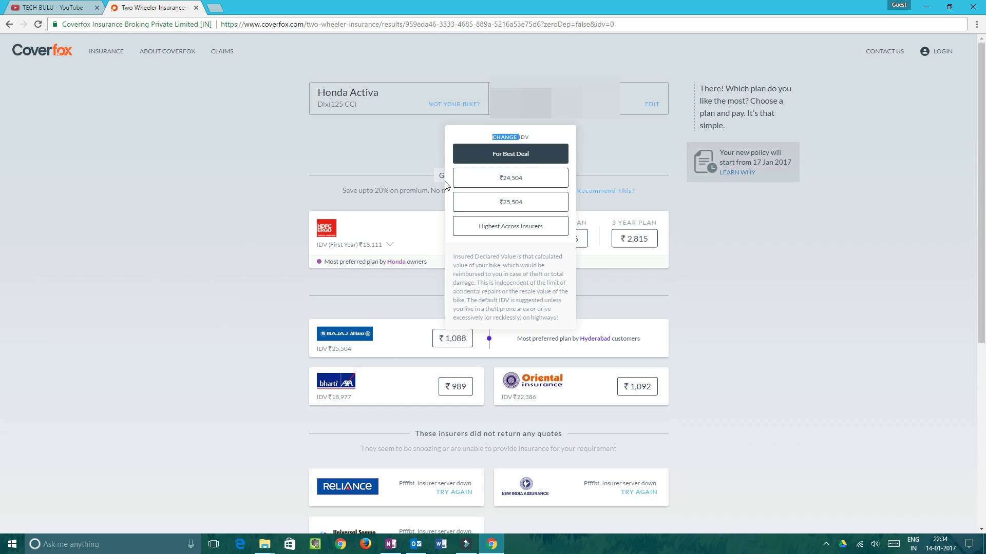
{"action": "left_click", "coordinate": [518, 203]}
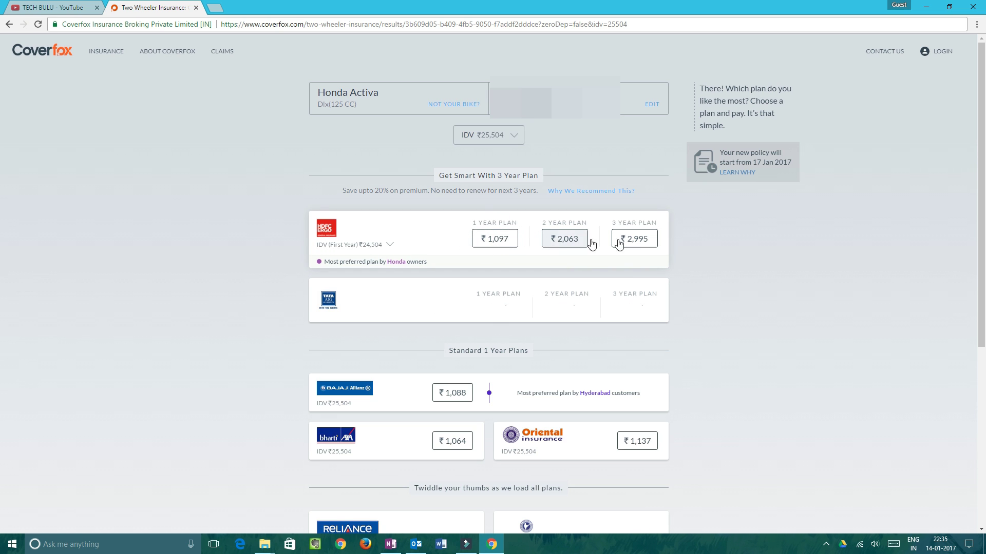
{"action": "scroll", "coordinate": [247, 339], "scroll_direction": "down", "scroll_amount": 2}
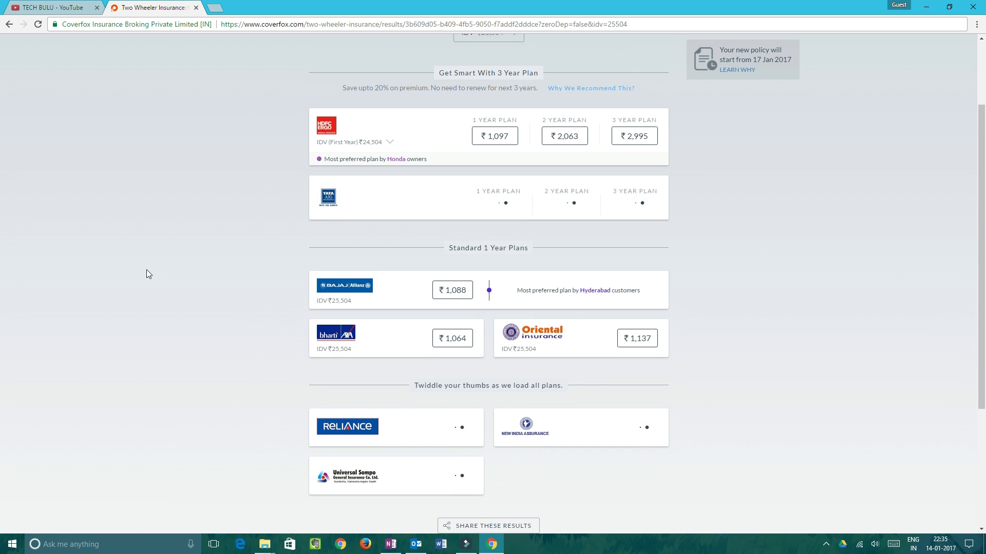
{"action": "scroll", "coordinate": [147, 270], "scroll_direction": "up", "scroll_amount": 1}
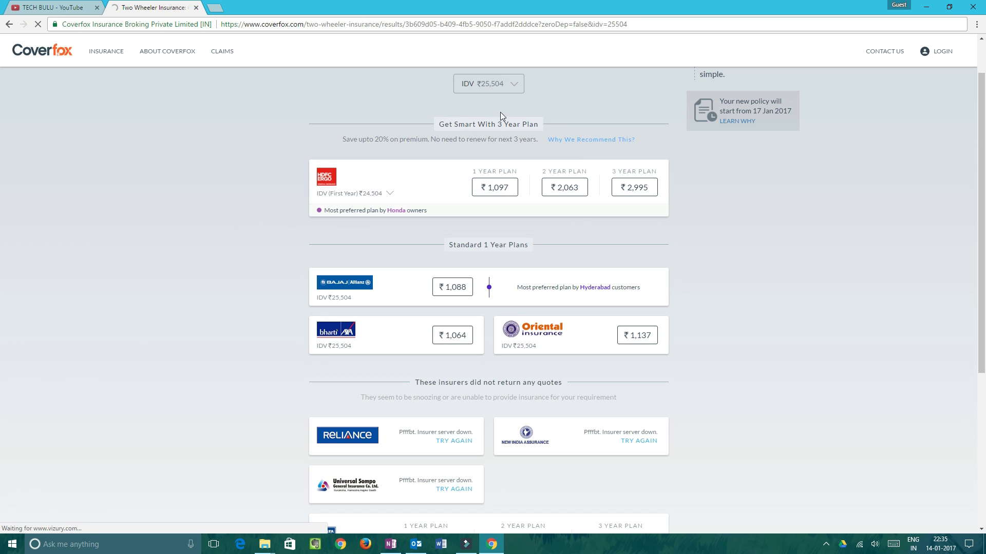
- Set the IDV to For Best Deal and choose HDFC ERGO's 1-year plan
{"action": "left_click", "coordinate": [496, 84]}
{"action": "left_click", "coordinate": [498, 105]}
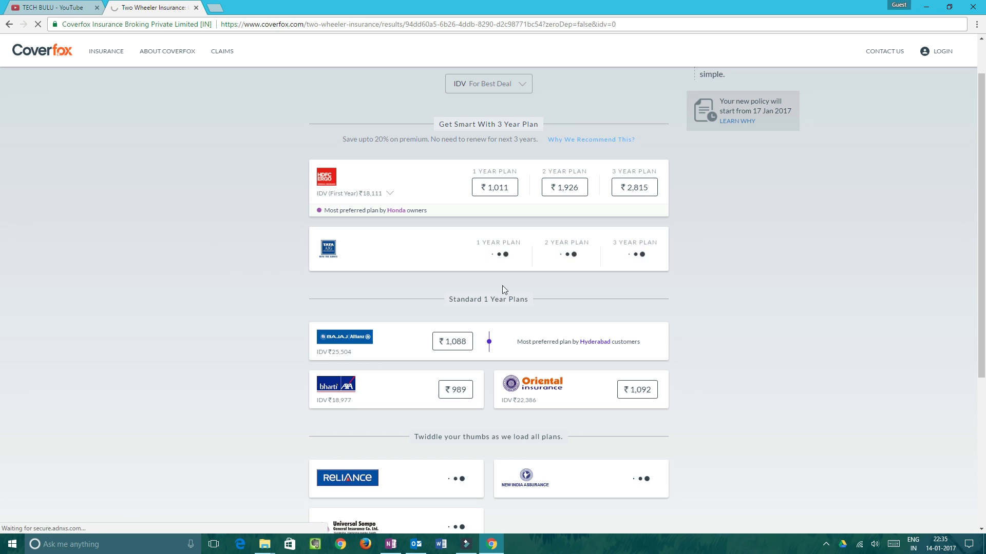
{"action": "left_click", "coordinate": [389, 194]}
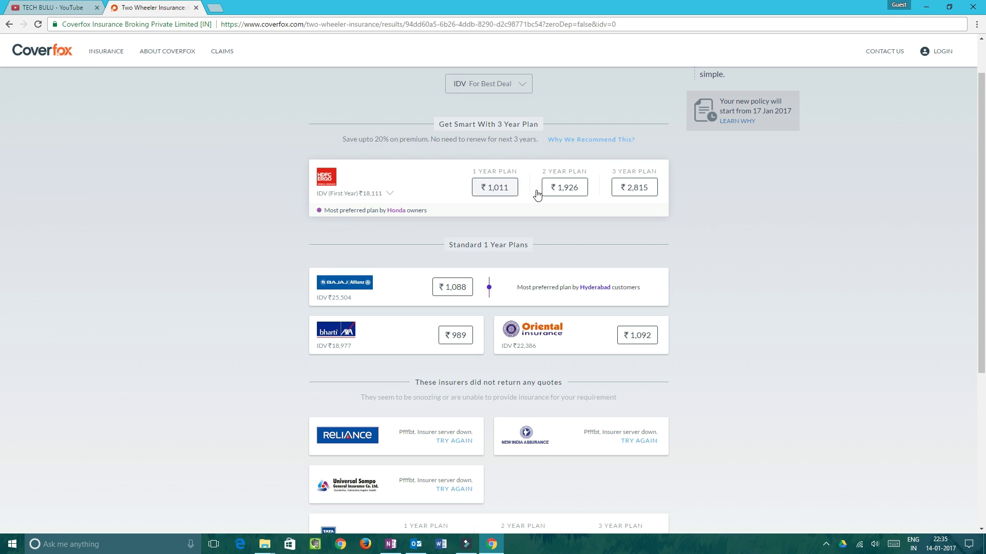
{"action": "left_click", "coordinate": [498, 187]}
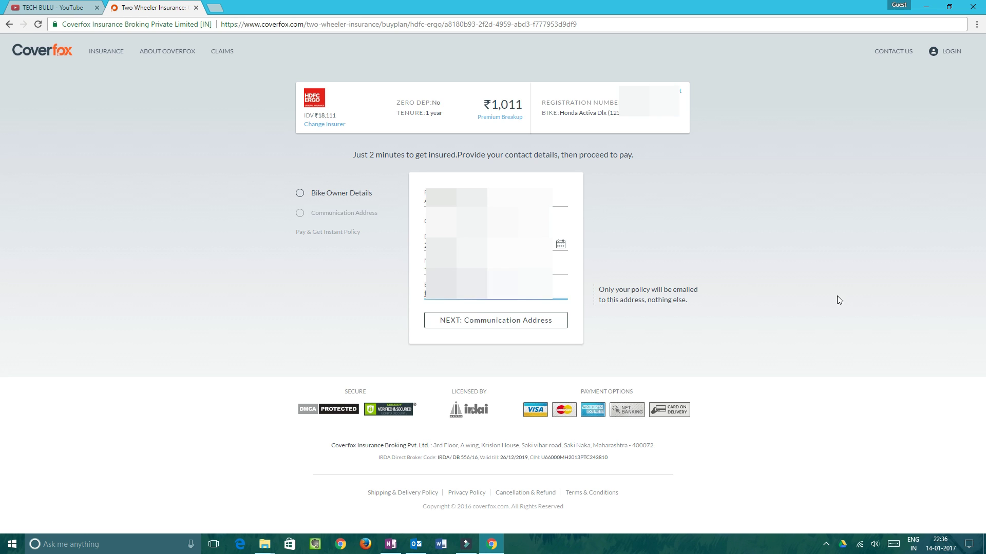
- Complete the bike owner's contact details and fill in the communication address
{"action": "left_click", "coordinate": [959, 310]}
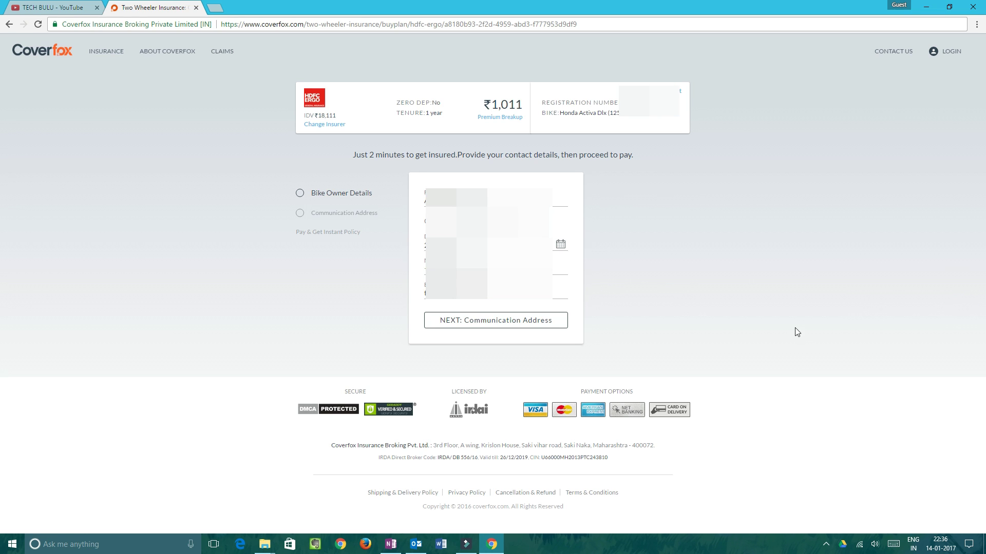
{"action": "left_click", "coordinate": [512, 324]}
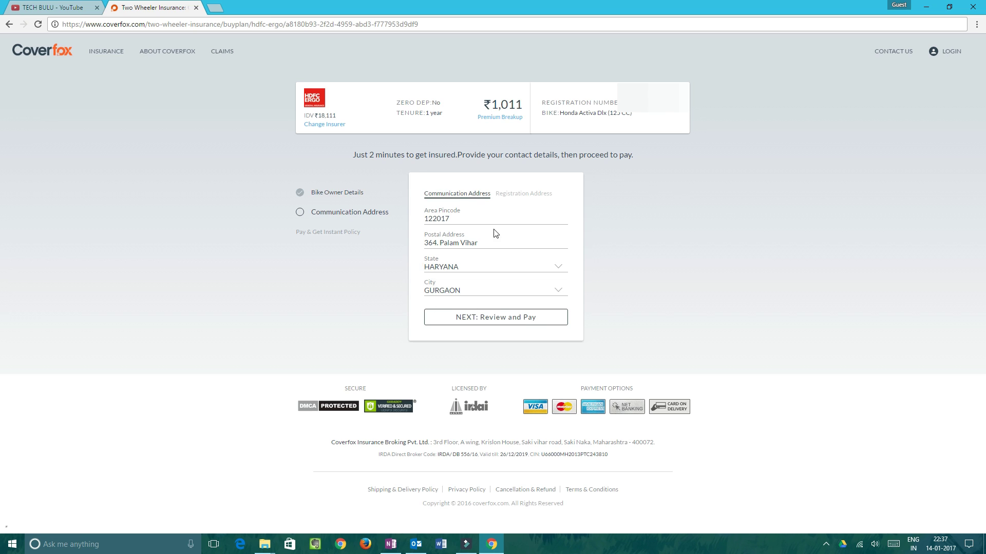
{"action": "left_click", "coordinate": [537, 197]}
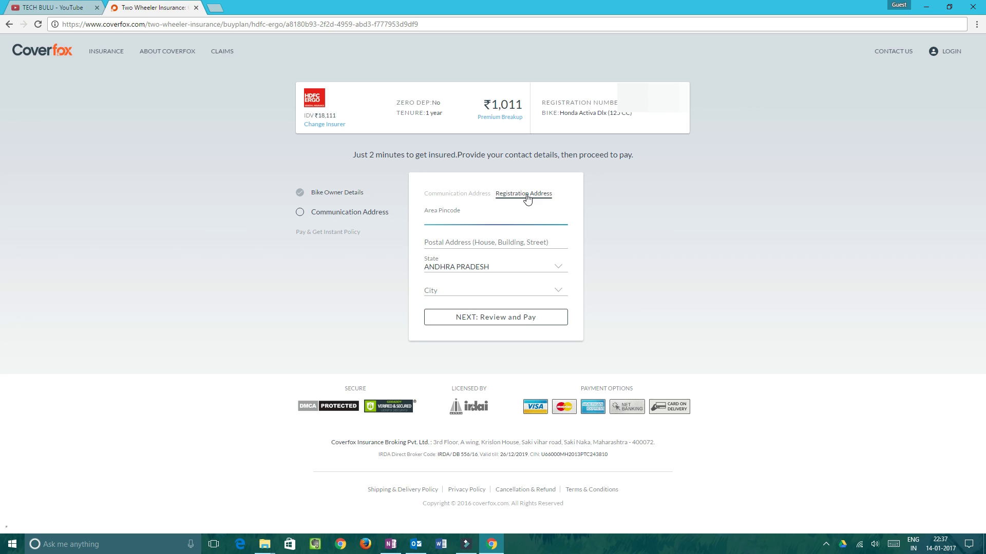
{"action": "left_click", "coordinate": [451, 194]}
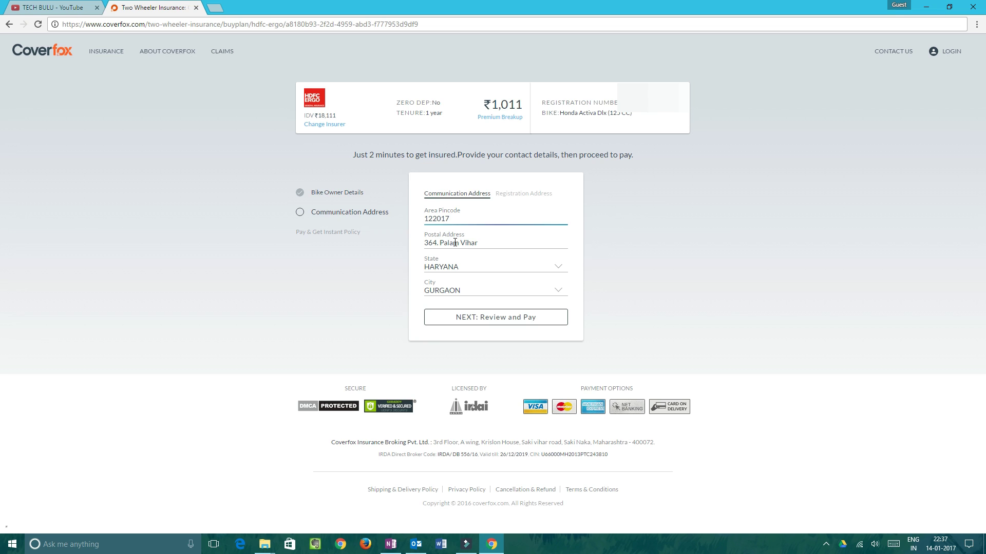
- Fill in the registration address with its area pincode, postal address, state and city, and continue to Review and Pay
{"action": "left_click", "coordinate": [528, 194]}
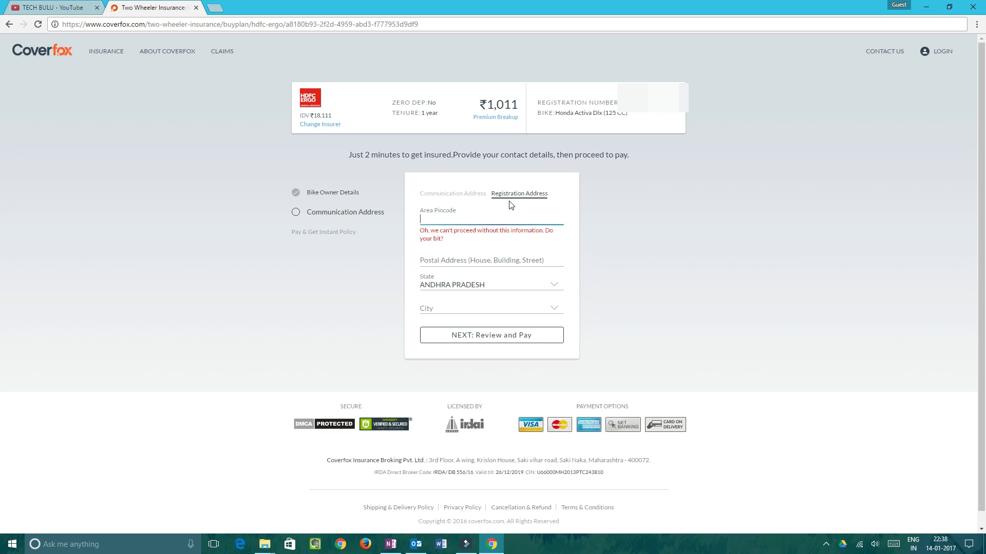
{"action": "left_click", "coordinate": [440, 214]}
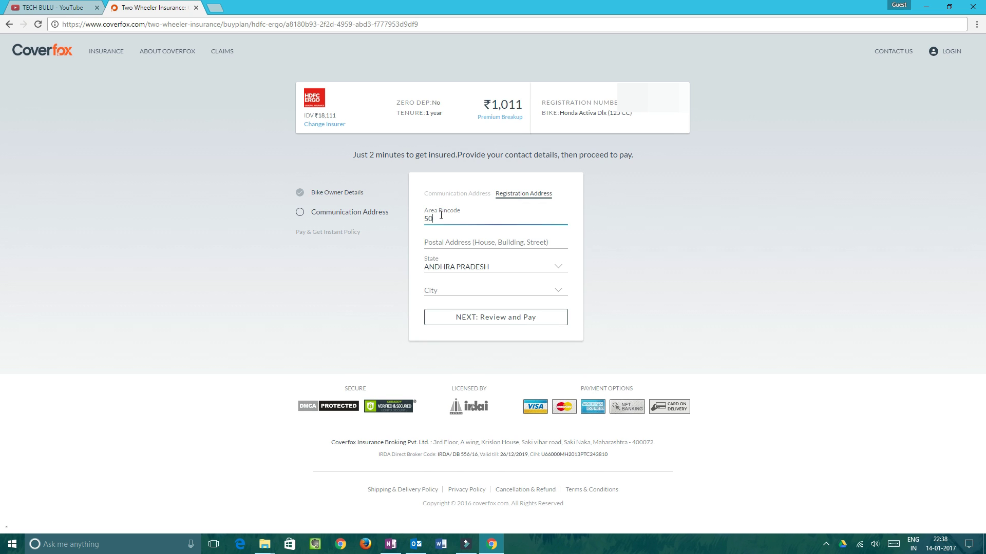
{"action": "left_click", "coordinate": [462, 235]}
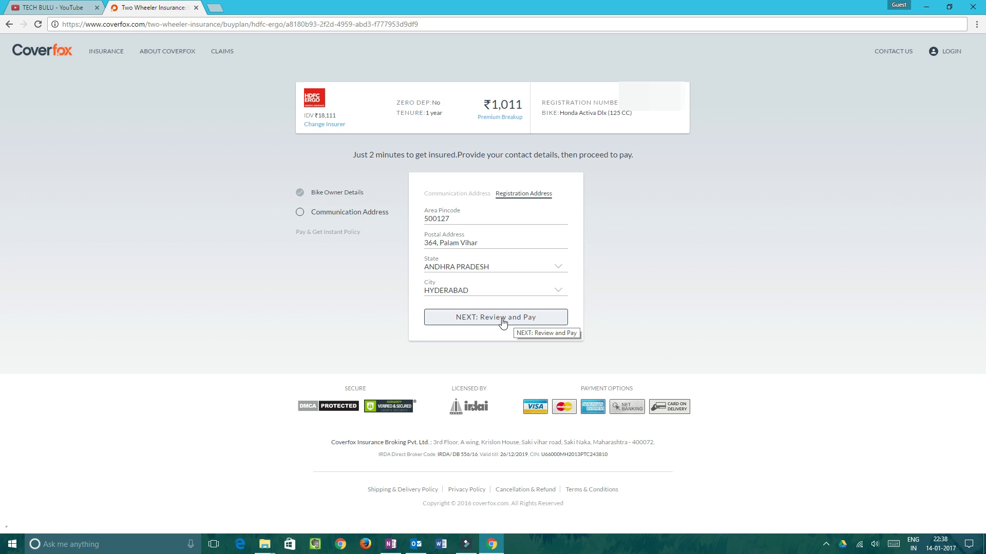
{"action": "left_click", "coordinate": [503, 322]}
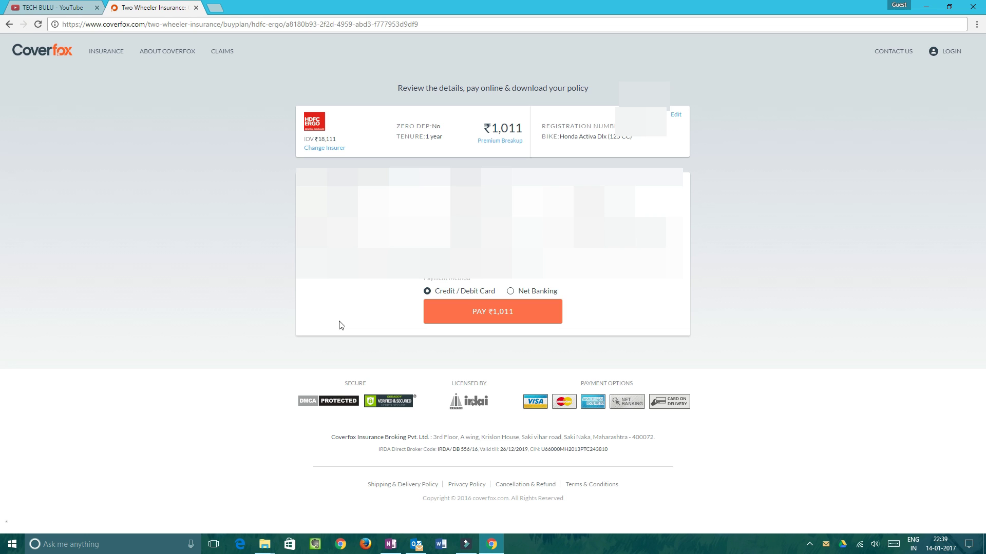
- Select Net Banking as the payment method and switch to the TECH BULU YouTube page
{"action": "left_click", "coordinate": [510, 292]}
{"action": "left_click", "coordinate": [69, 6]}
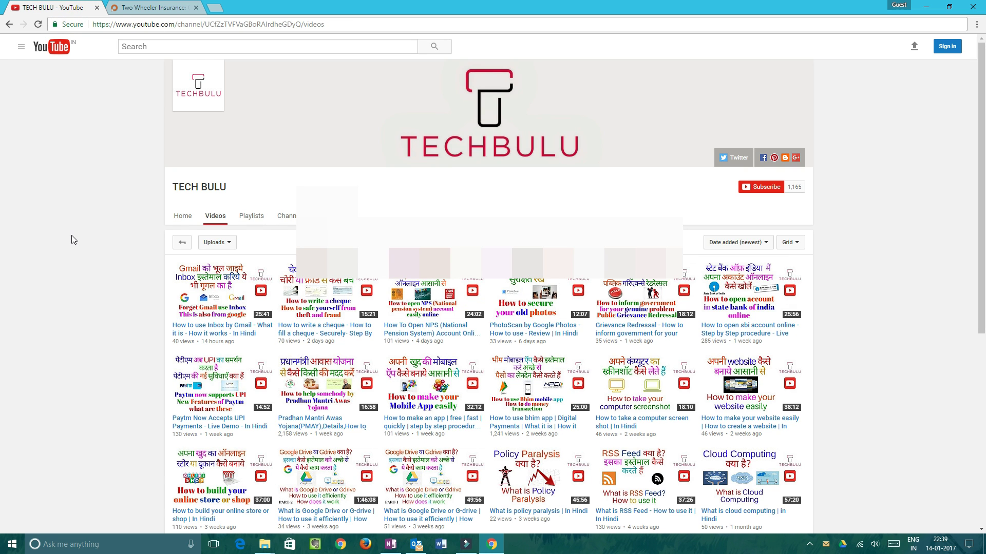